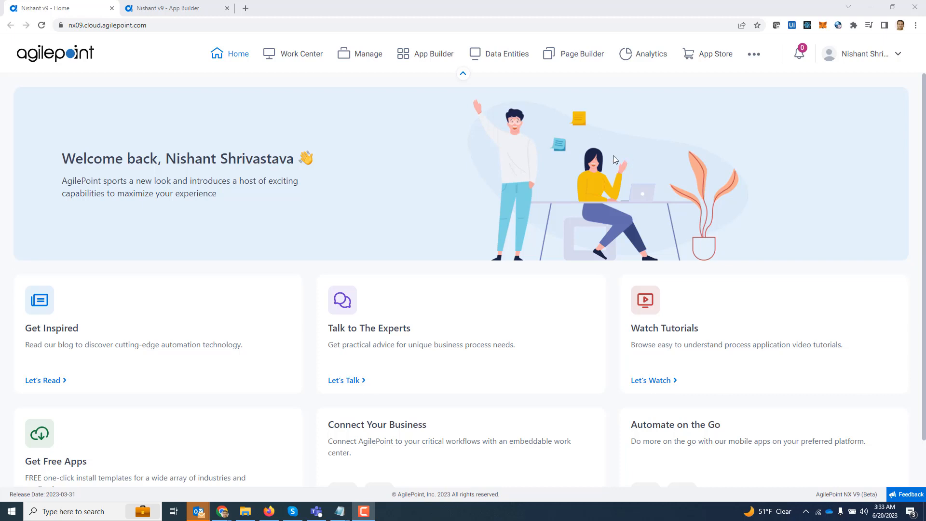
Place a QR Code field from Advanced Controls in the form's first cell with a sample e-mail address as its default value
click(184, 13)
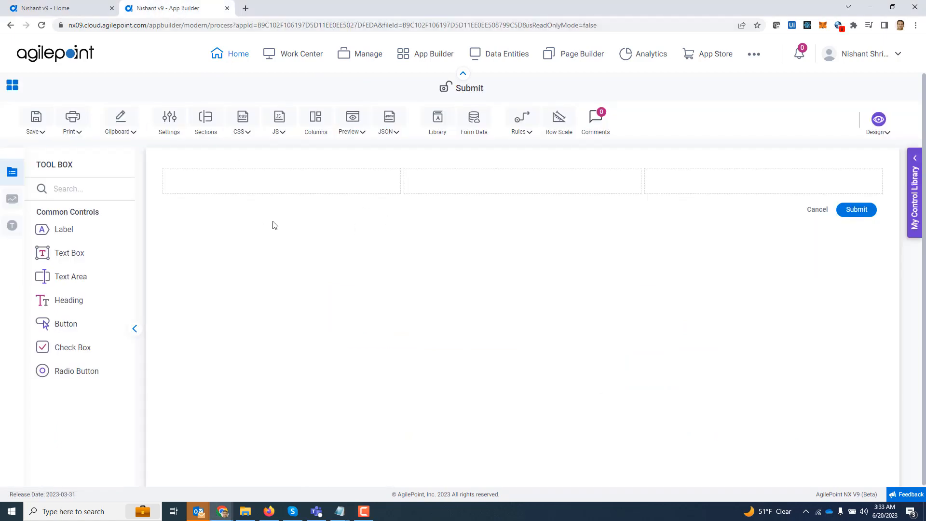
click(13, 201)
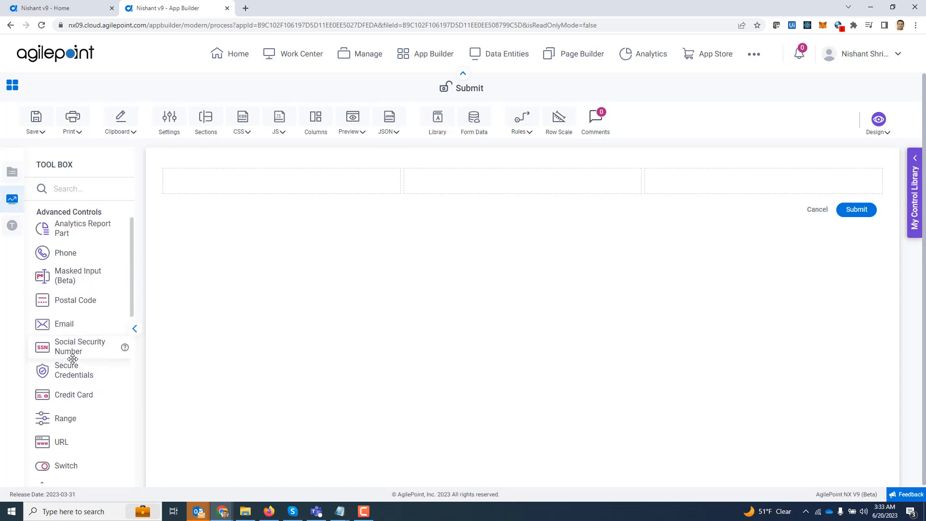
scroll(72, 360, down, 9)
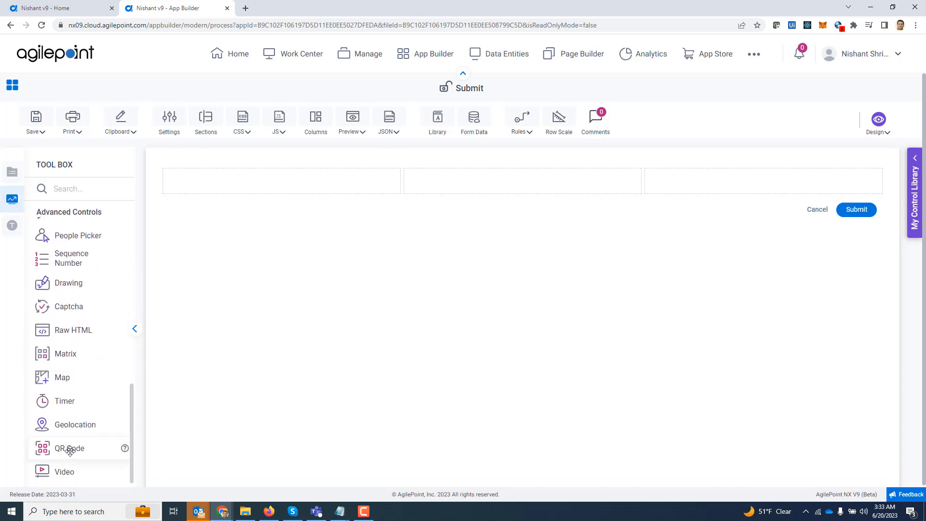
drag(71, 450, 196, 187)
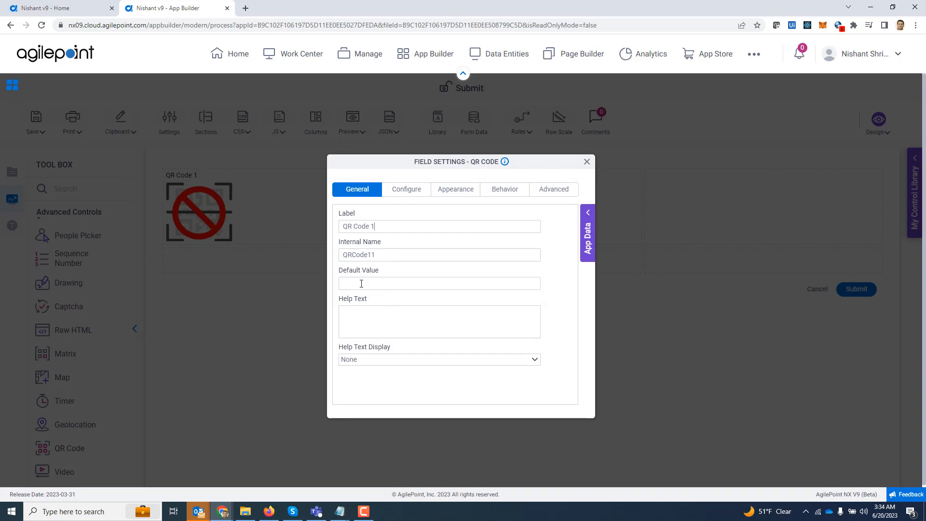
text(s@g.com)
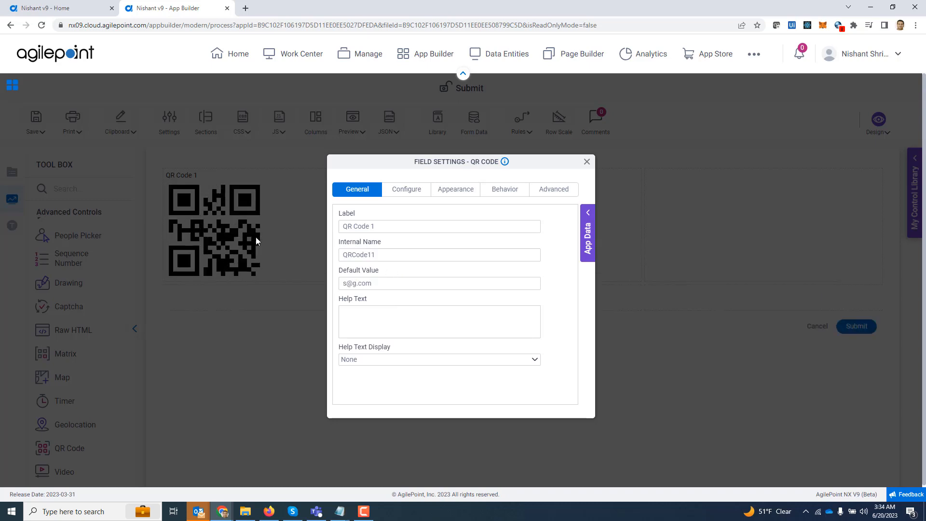
On the Configure tab, set QR Code Type to Email and keep Error Correction Level at 7%
click(404, 195)
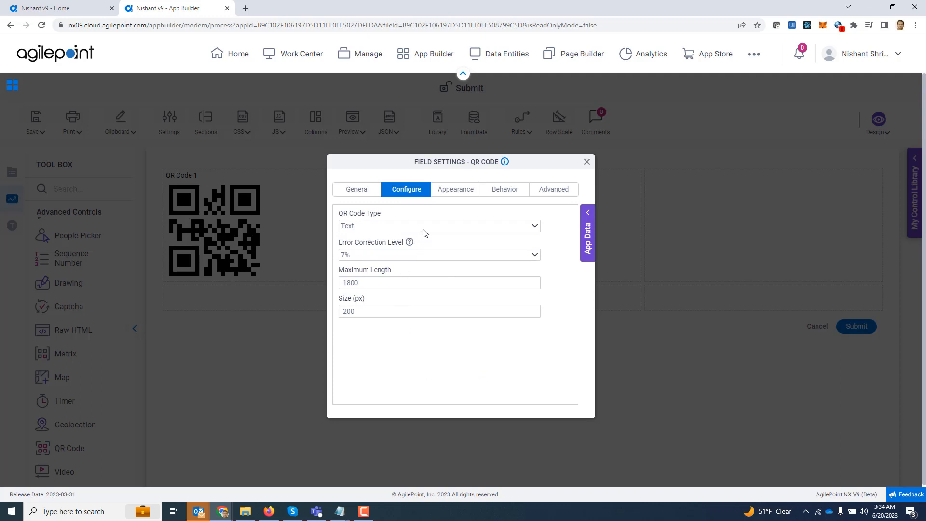
click(390, 230)
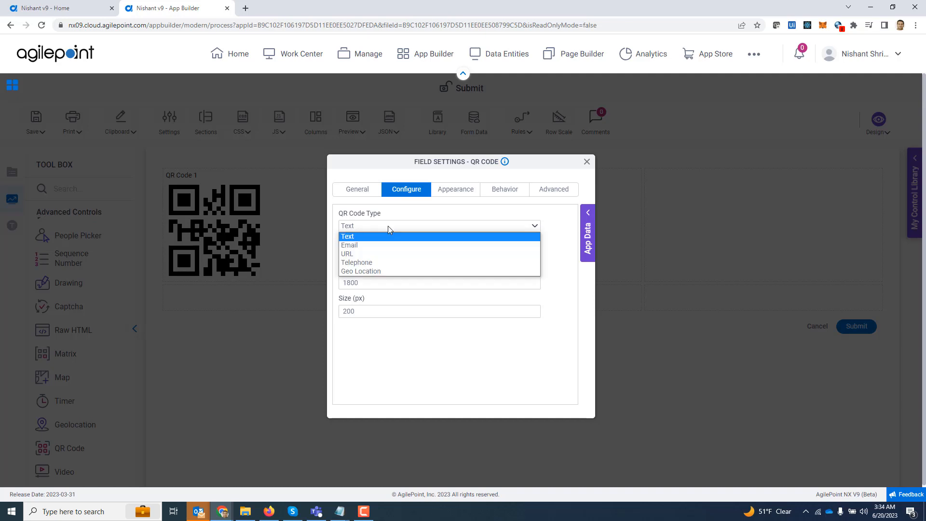
click(372, 245)
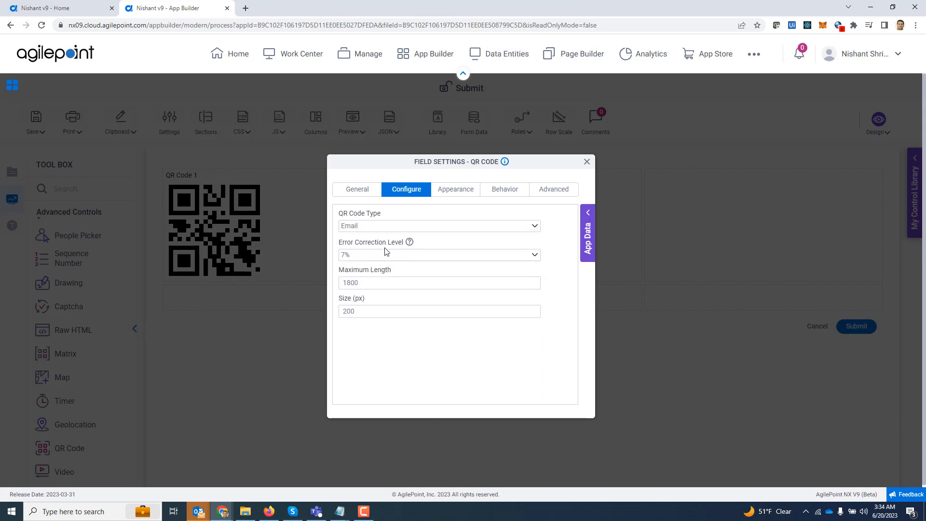
mouse_move(410, 248)
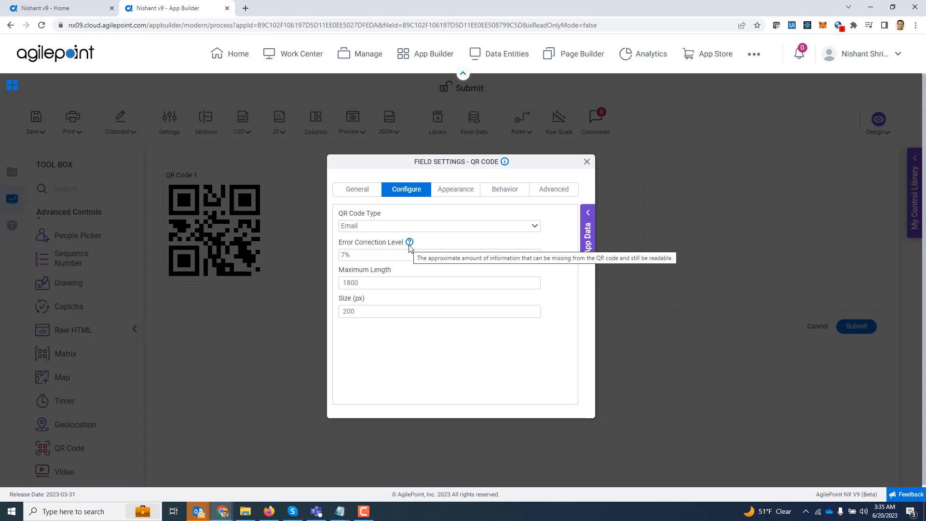
click(372, 255)
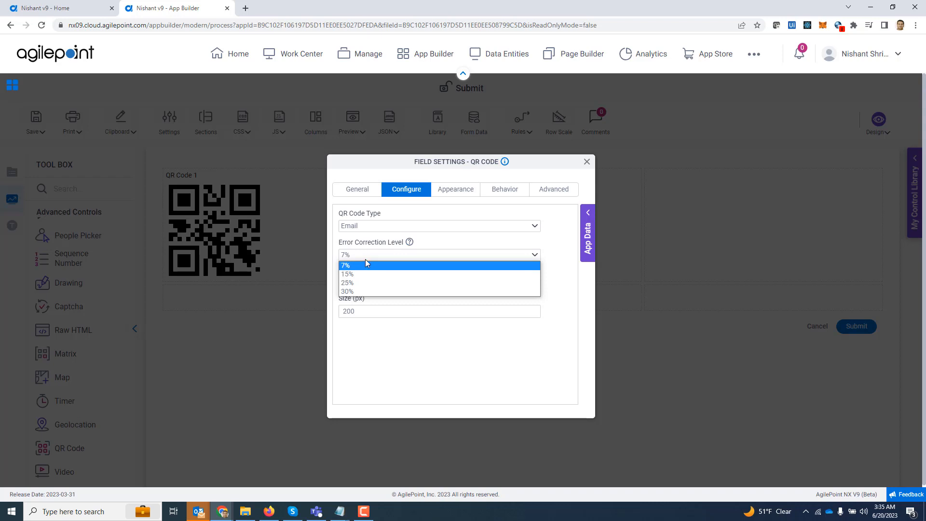
click(365, 261)
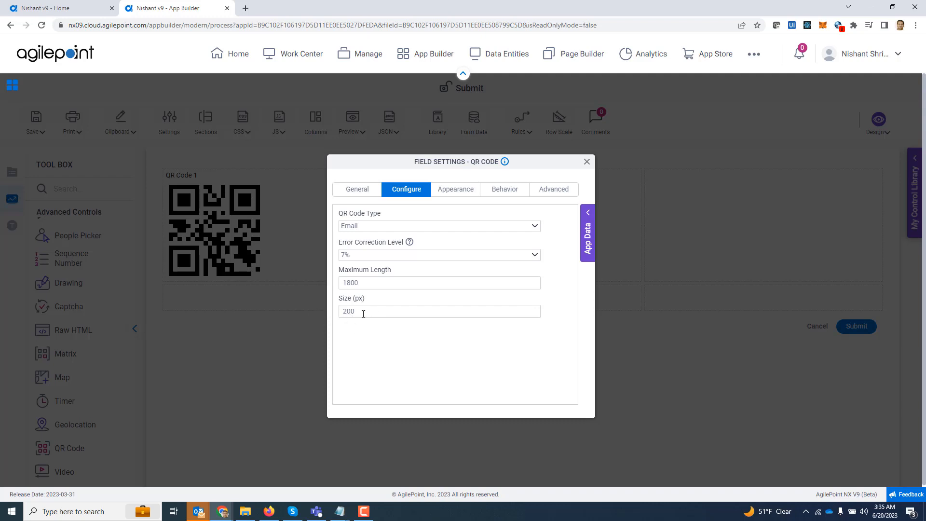
Set the QR code colour to dark red in Appearance settings and apply it
click(456, 189)
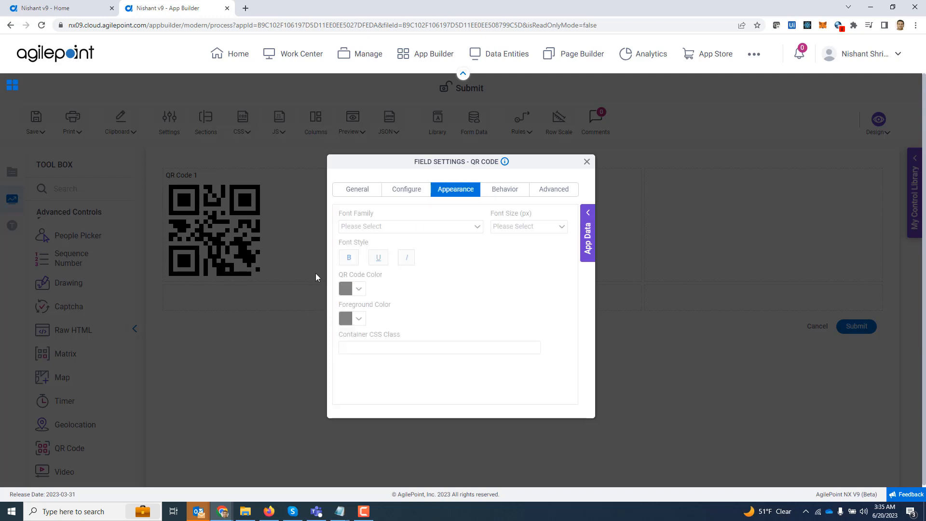
click(359, 290)
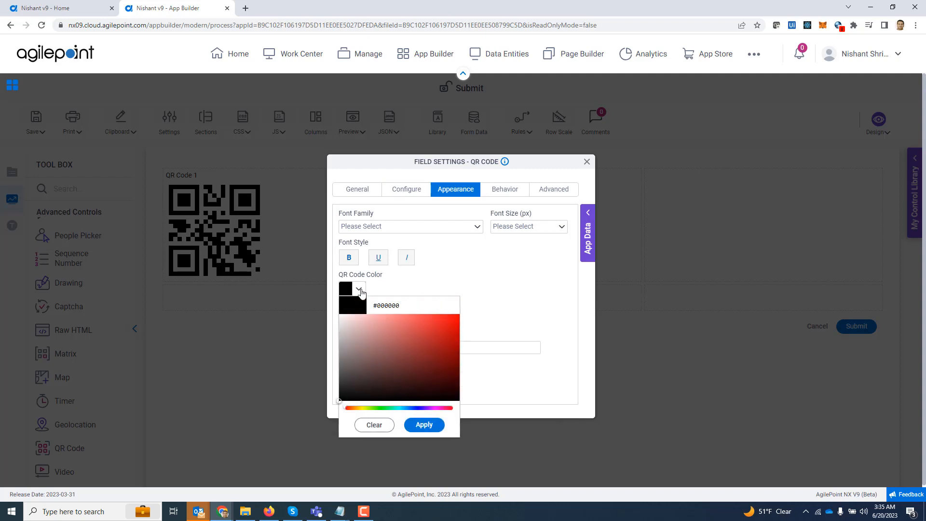
click(436, 342)
click(424, 425)
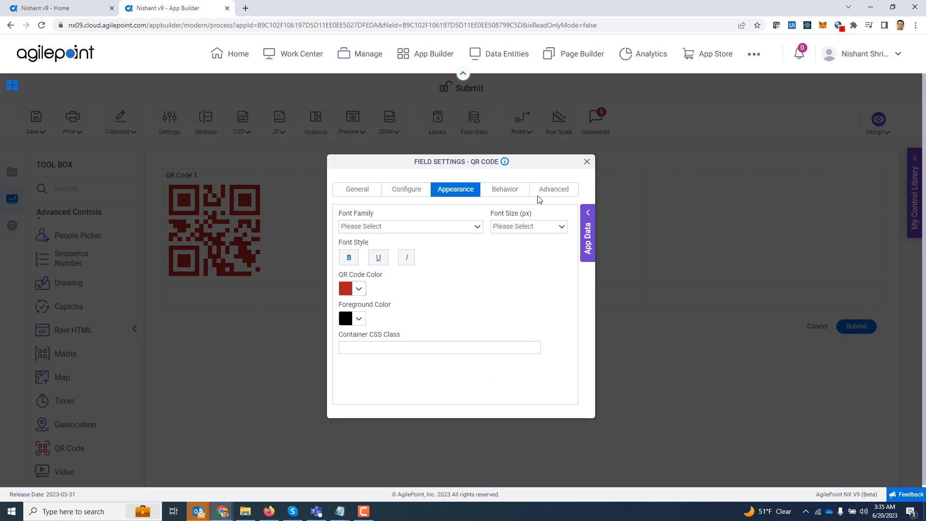
click(587, 162)
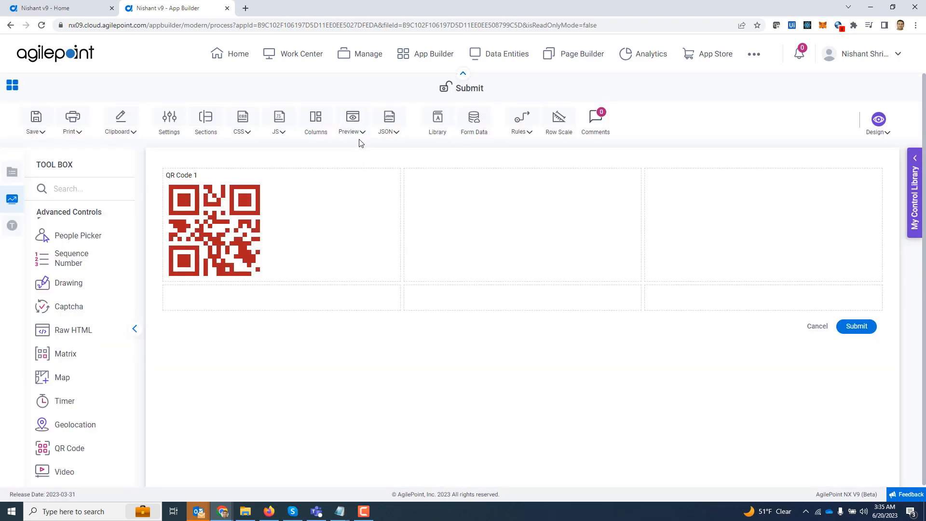
Preview the form in a PC browser, then close the preview
click(360, 137)
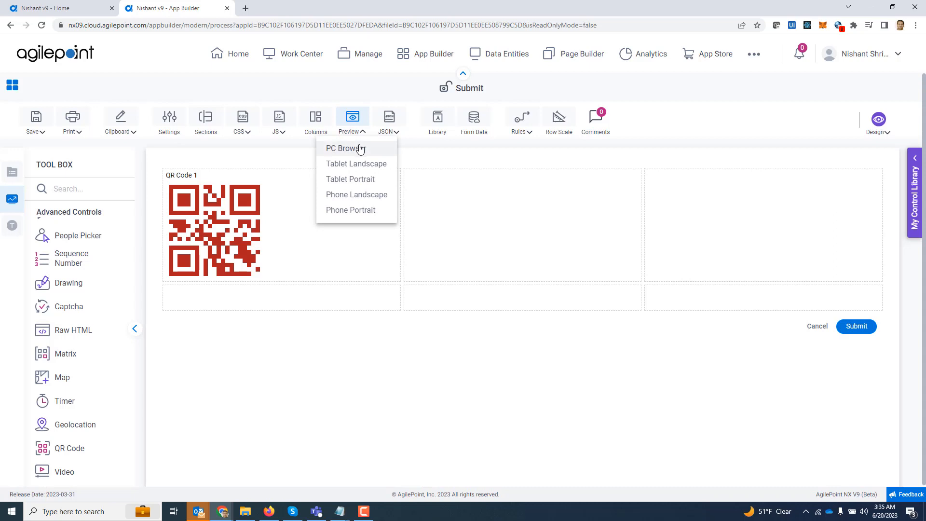
click(360, 149)
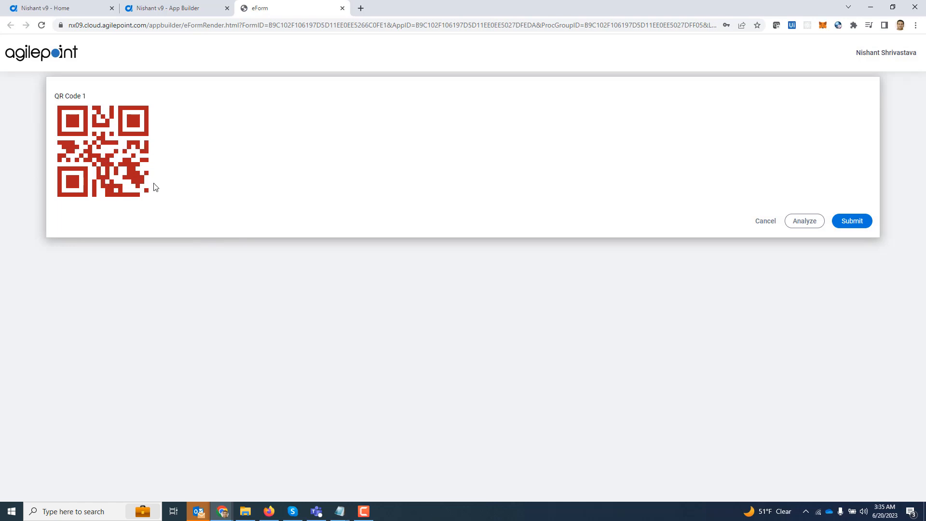
click(342, 8)
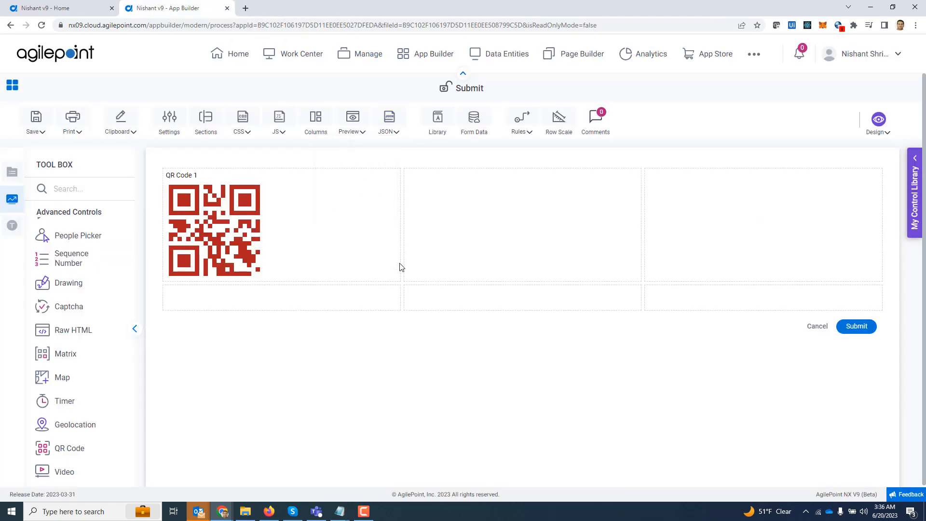
Check the QR code's Advanced settings for the Download As Image option
mouse_move(322, 231)
click(392, 176)
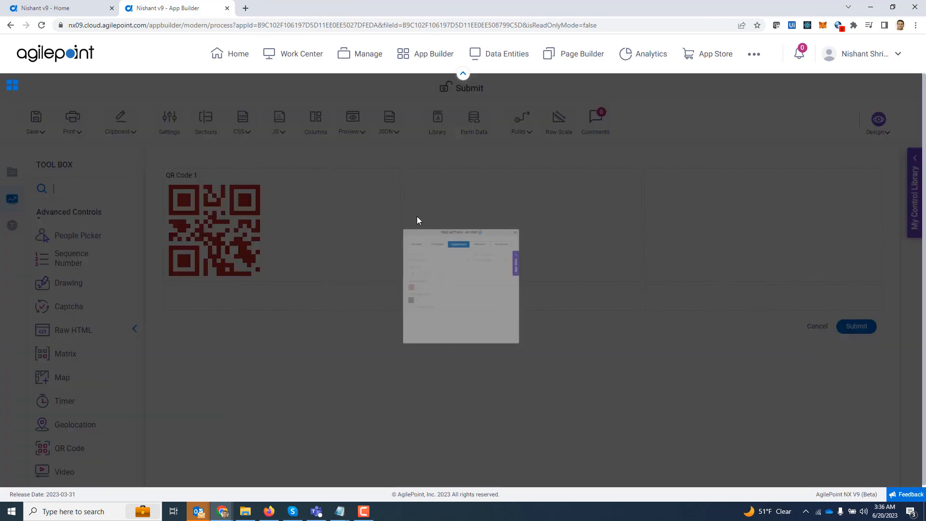
click(550, 190)
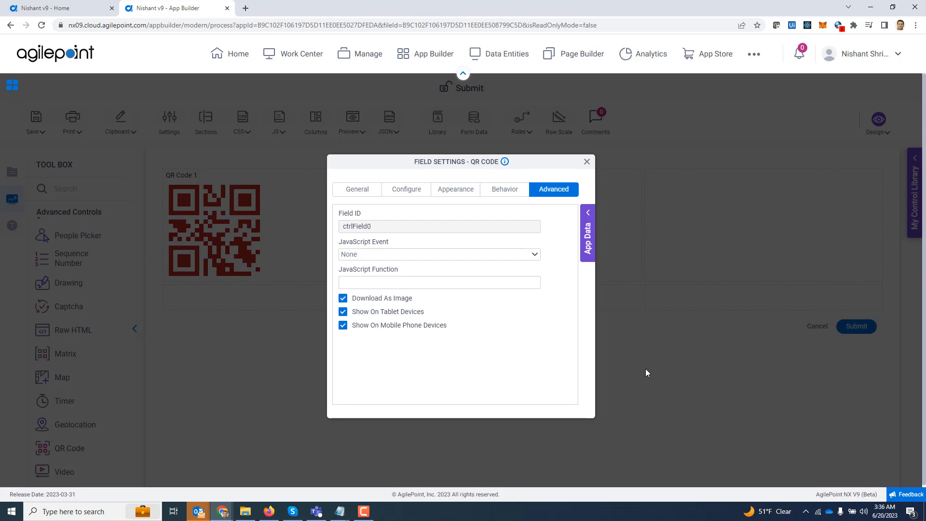
click(587, 162)
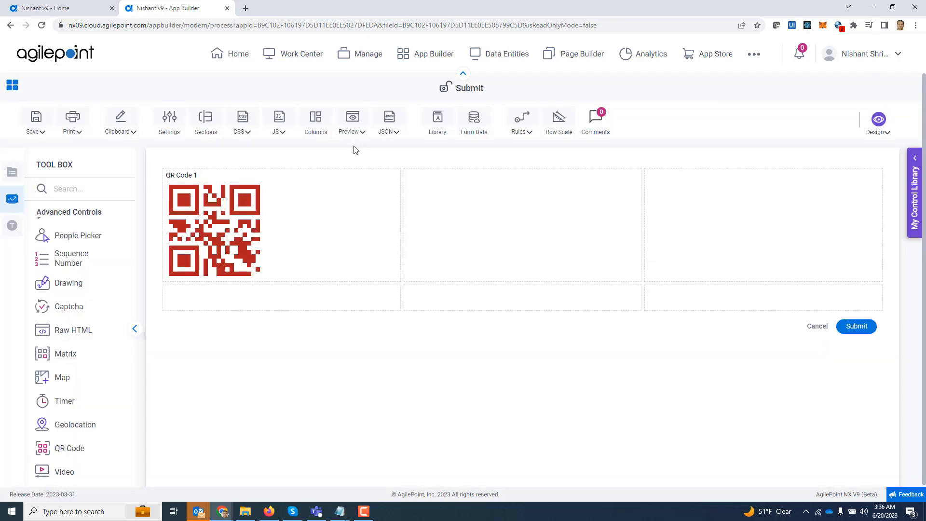
Preview the form in a PC browser and download the QR code as a PNG image
click(353, 129)
click(357, 147)
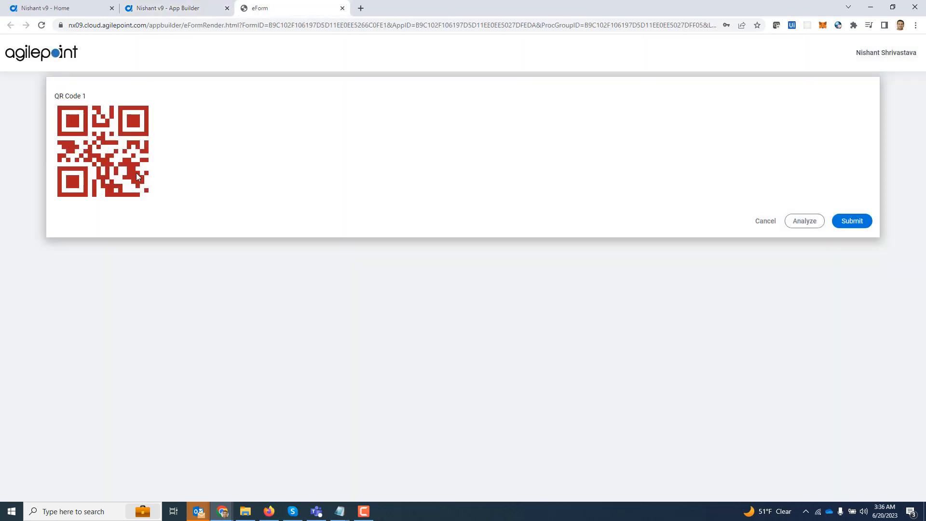
mouse_move(106, 157)
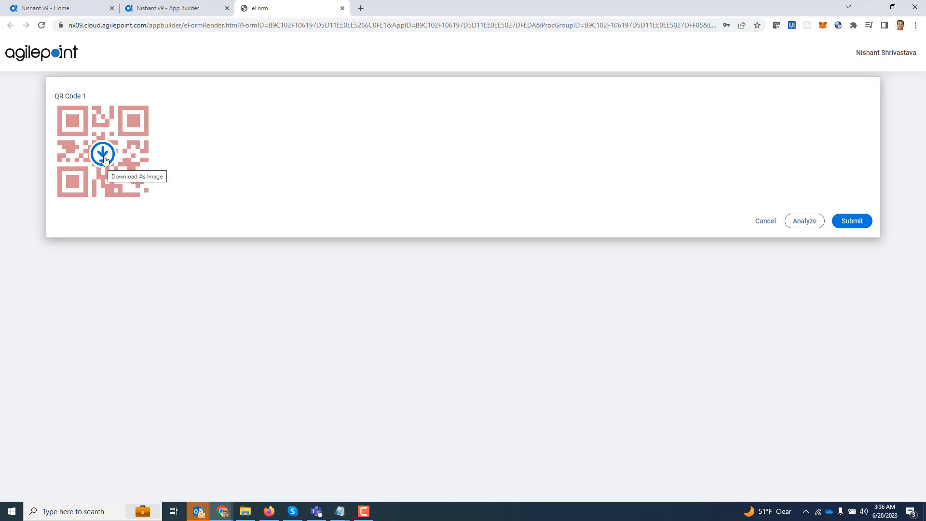
click(104, 154)
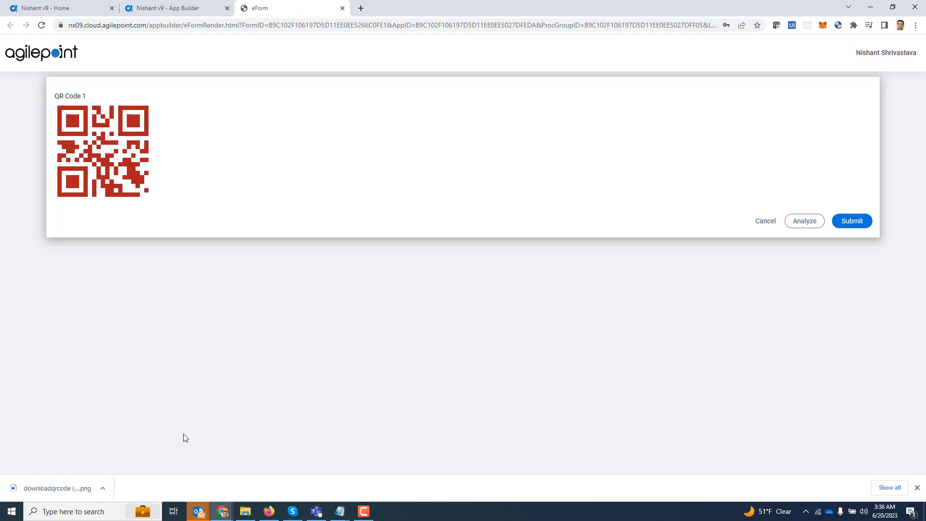
click(343, 8)
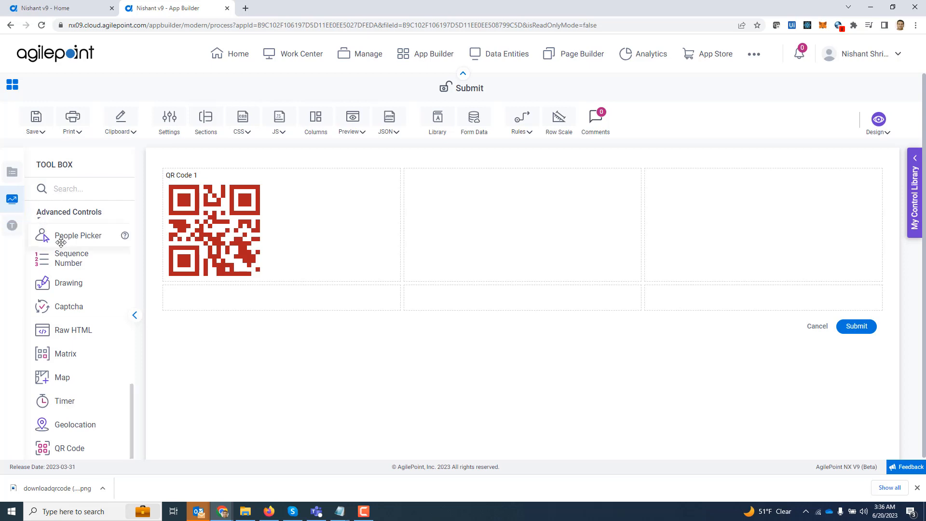
Drop an Email control into a new row above QR Code 1 and close its settings
scroll(83, 326, up, 9)
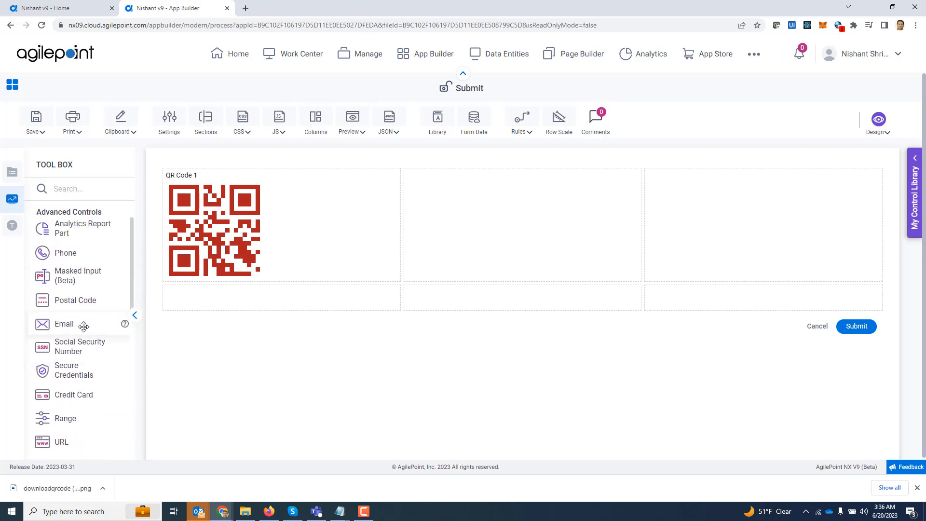
drag(83, 327, 186, 175)
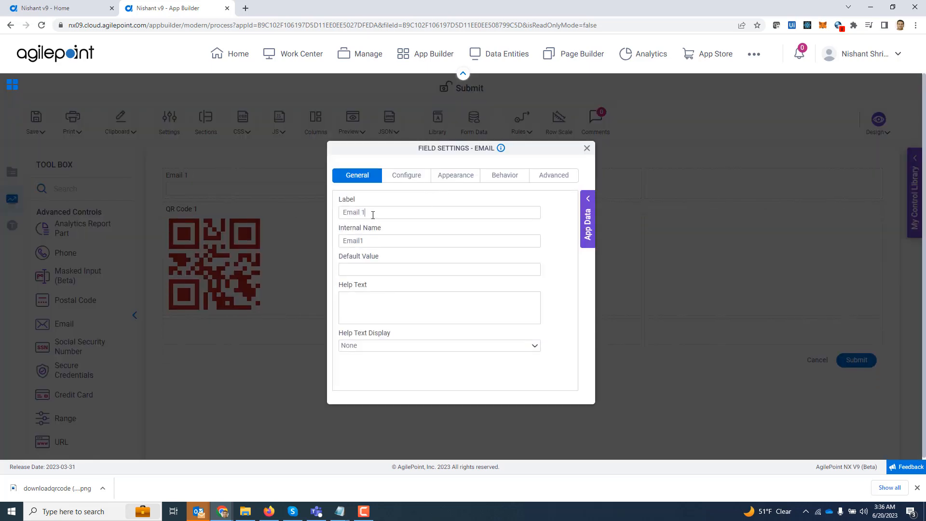
key(Tab)
click(587, 148)
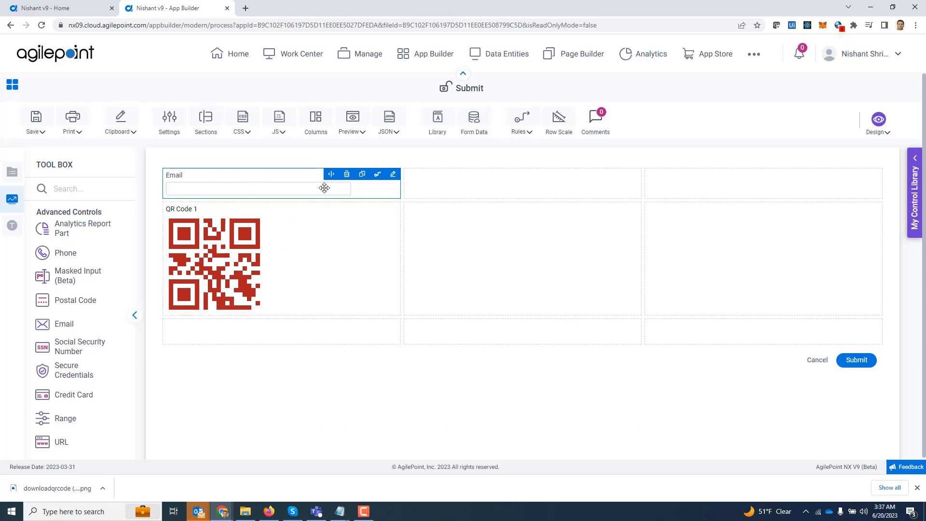
In the Email field's Rule Builder, set the When condition to Email is not equal to blank
click(377, 177)
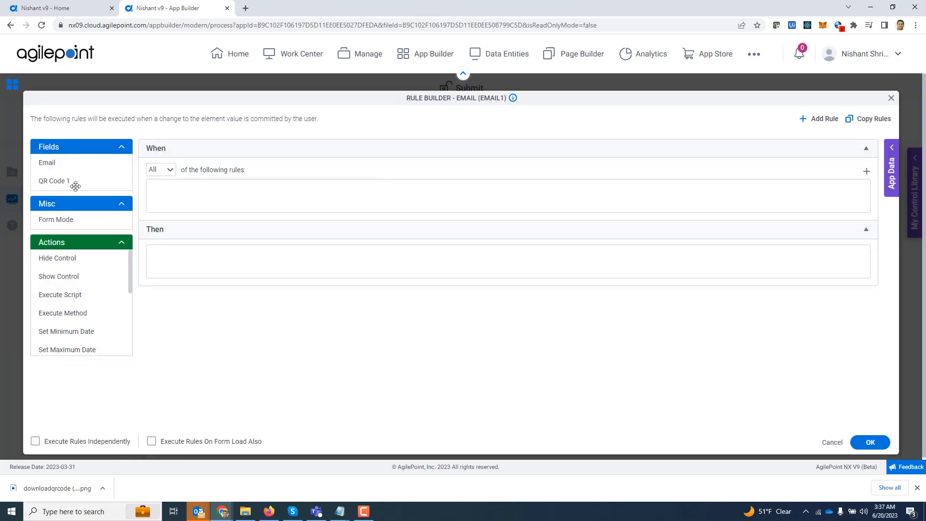
drag(47, 163, 203, 199)
click(275, 193)
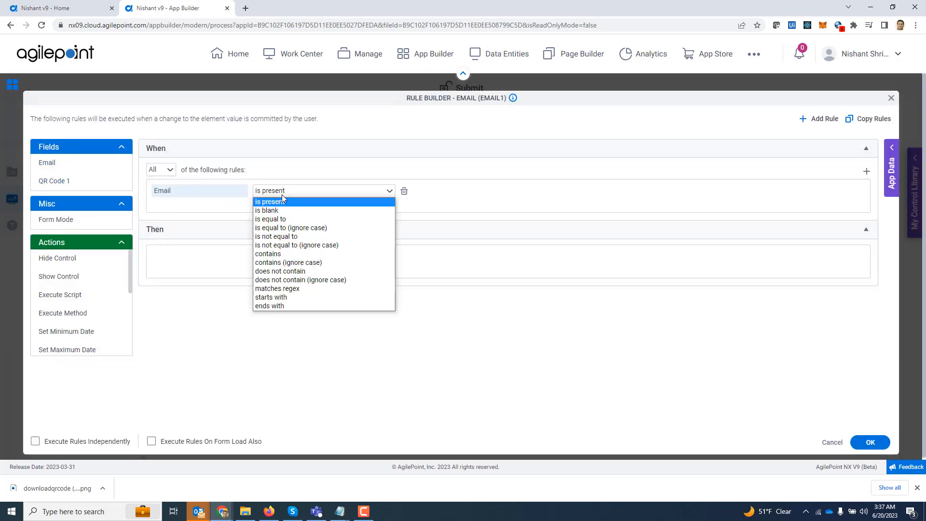
click(304, 238)
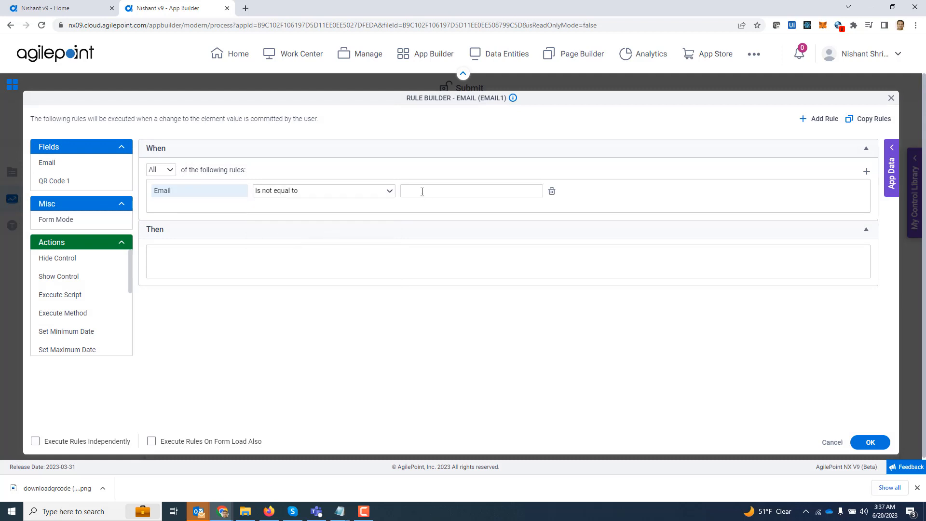
scroll(76, 306, down, 1)
scroll(76, 306, down, 3)
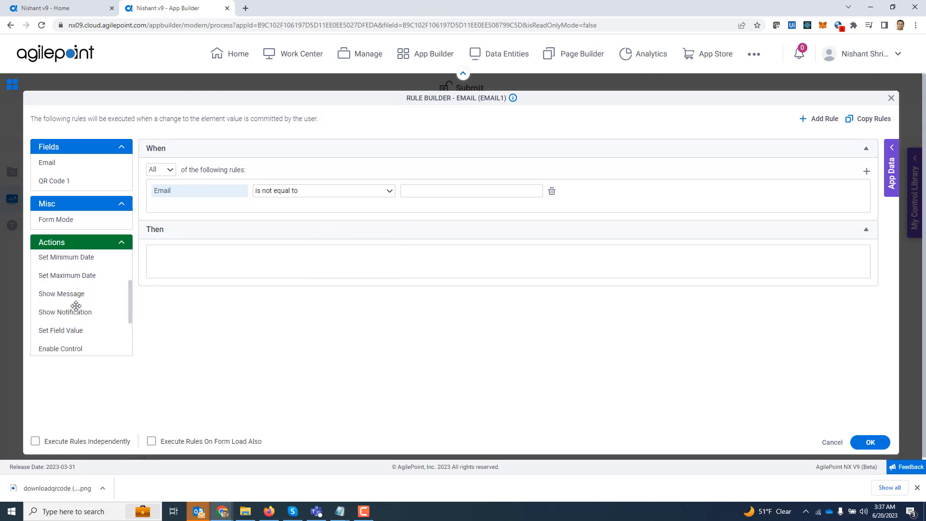
Add a Set Field Value action setting QR Code 1 to ${Email1} and save the rule
drag(71, 309, 176, 259)
click(285, 258)
click(286, 275)
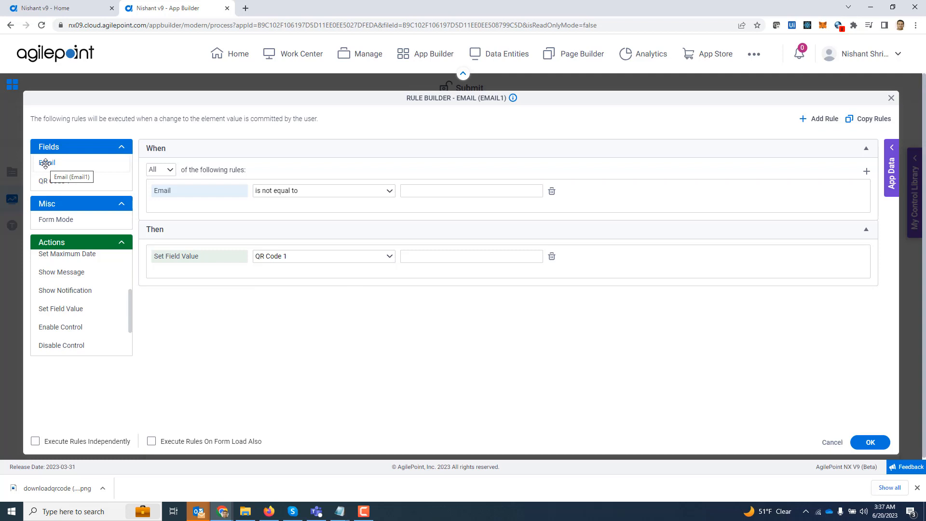
drag(45, 164, 415, 256)
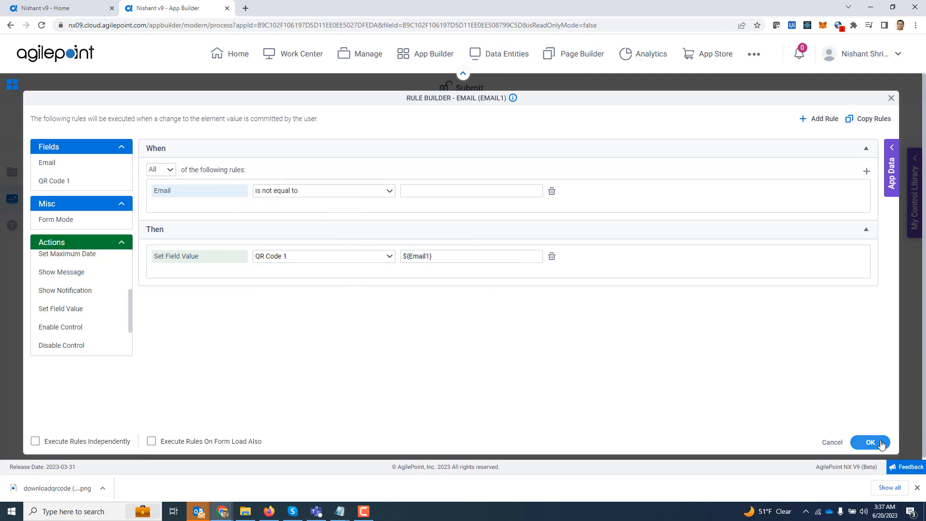
click(879, 443)
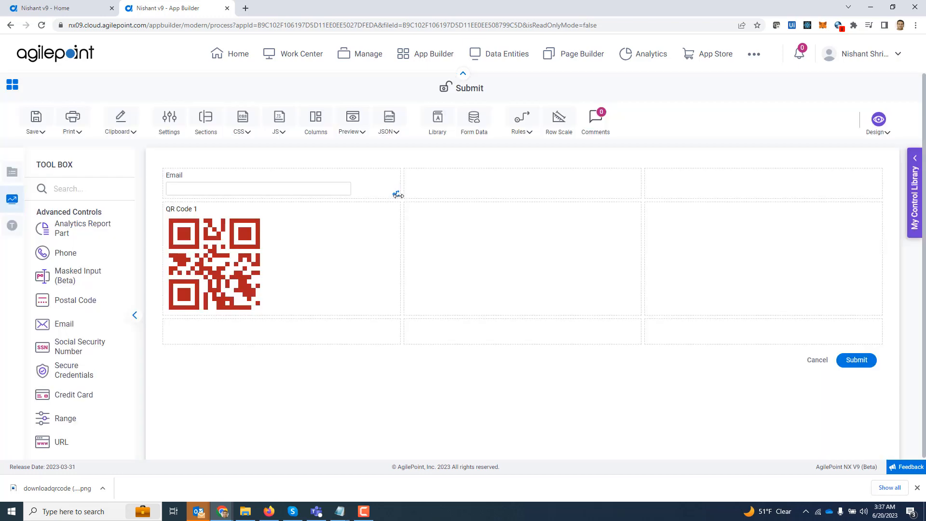
Preview the form in a PC browser and enter a sample e-mail address to regenerate the QR code
click(397, 196)
click(350, 133)
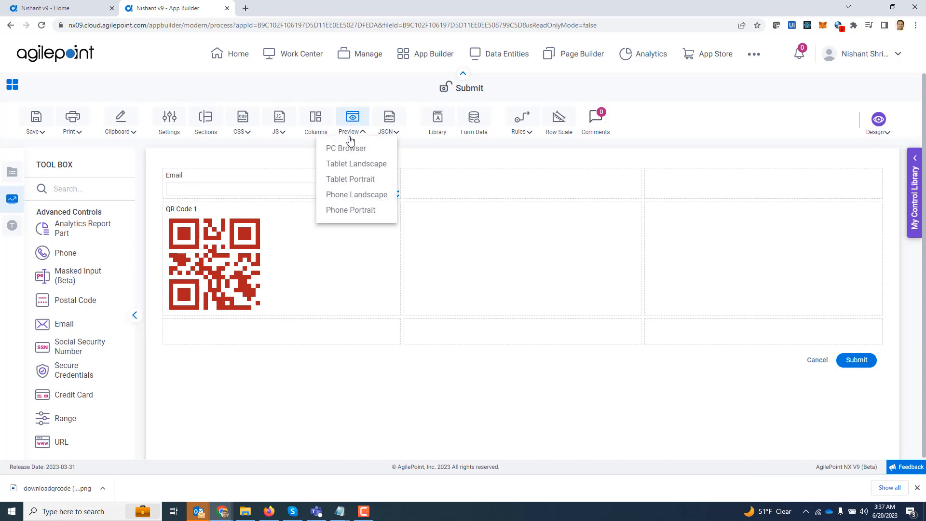
click(351, 147)
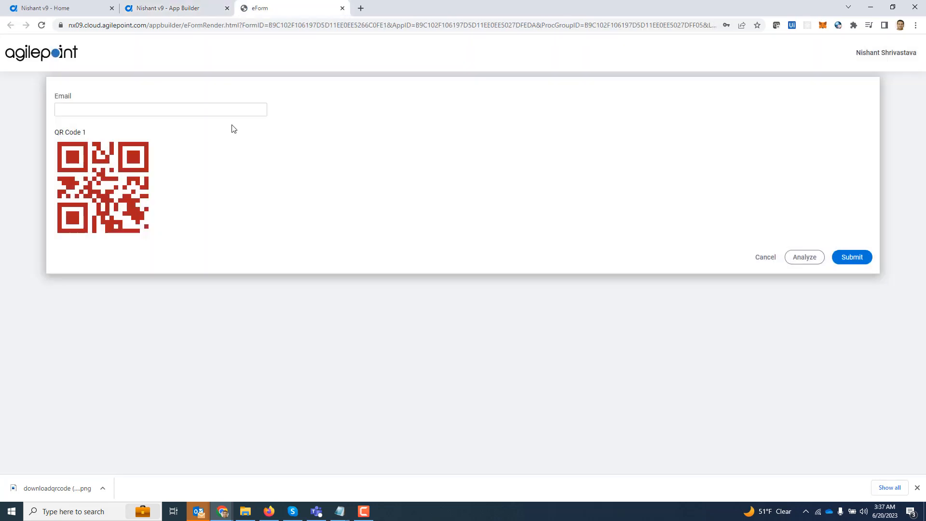
click(234, 111)
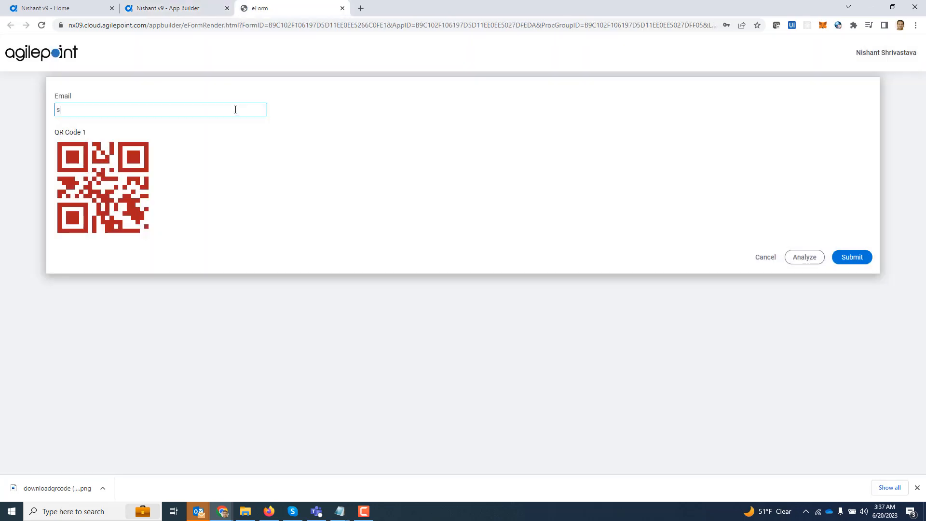
mouse_move(107, 183)
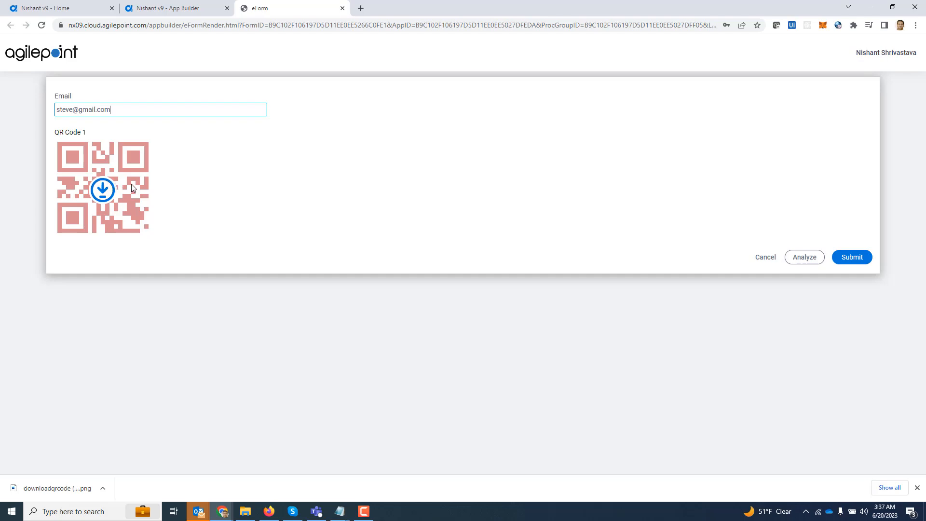
click(132, 184)
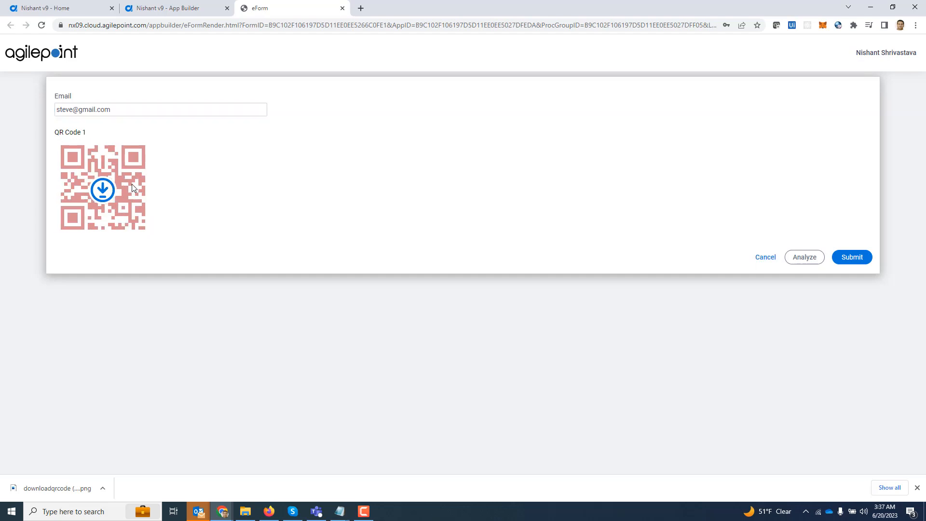
Edit the address by inserting 1233 after gmail and confirm the QR code updates
click(99, 110)
text(1233)
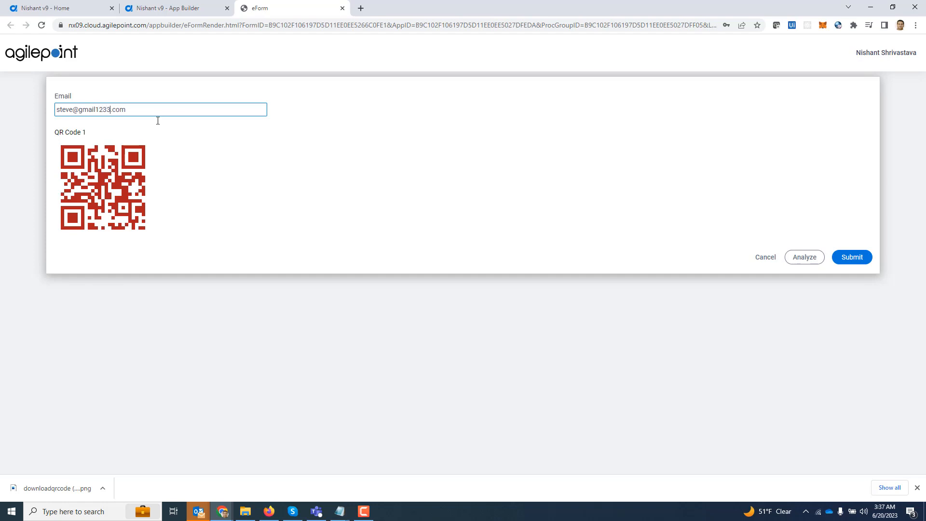
click(137, 201)
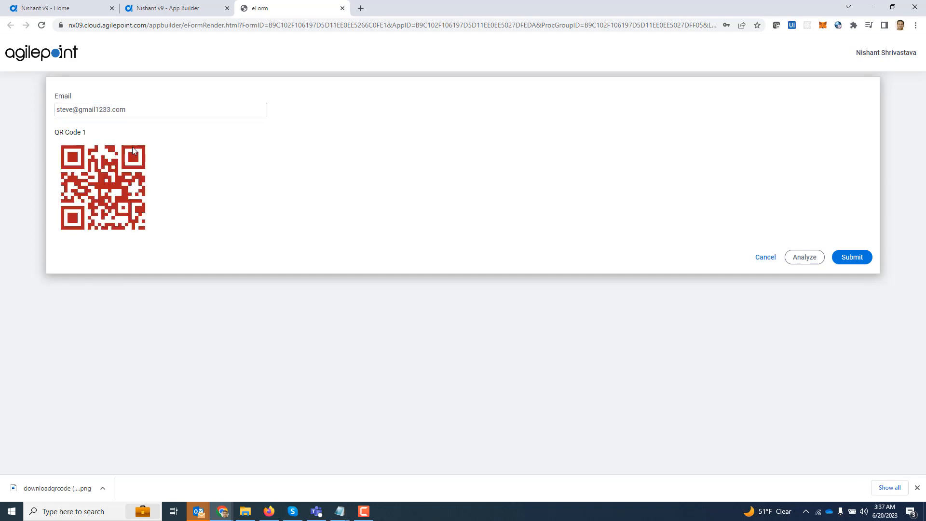
click(92, 111)
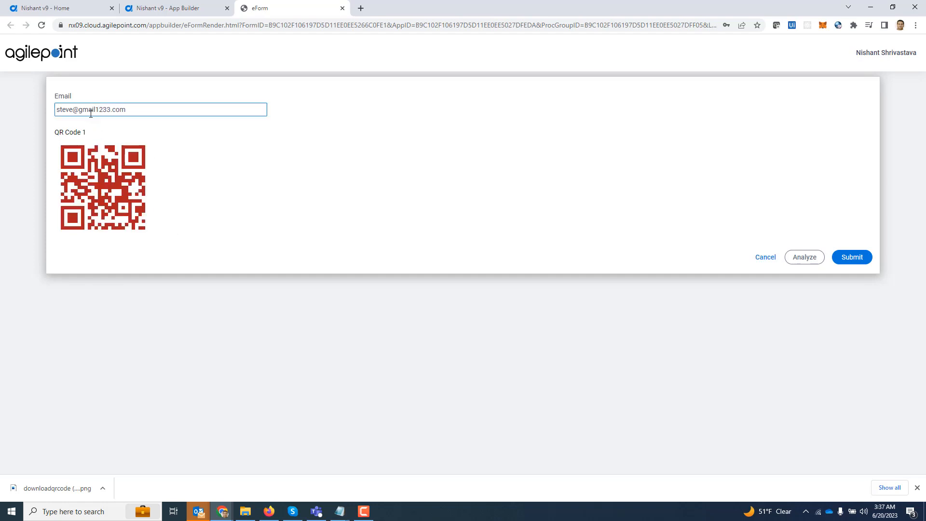
click(106, 126)
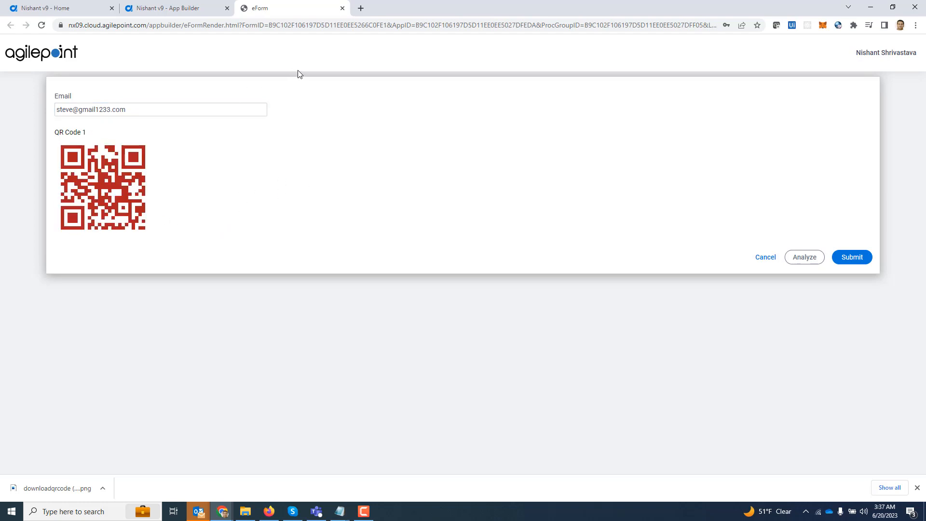
Run eFormHelper.setFieldValue for QRCode1 with an e-mail address in the DevTools console
mouse_move(127, 204)
key(ctrl+shift+j)
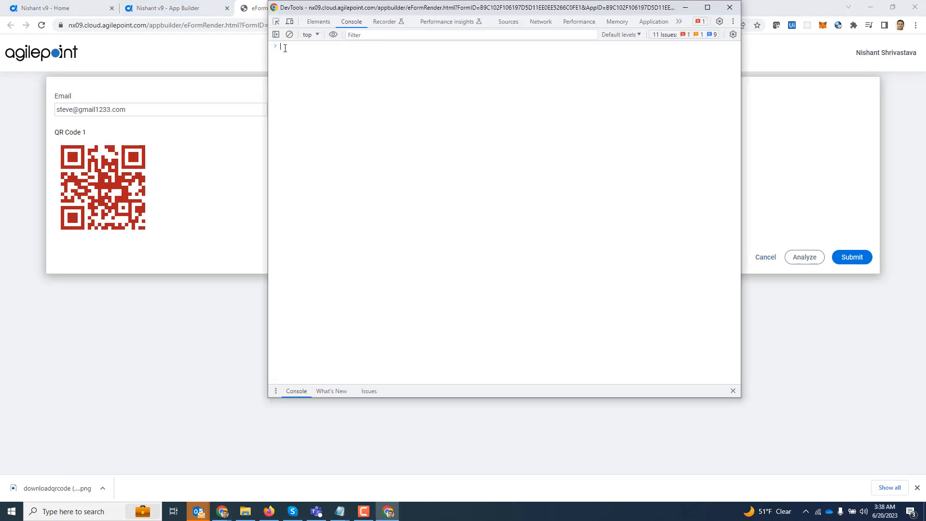
key(ctrl+v)
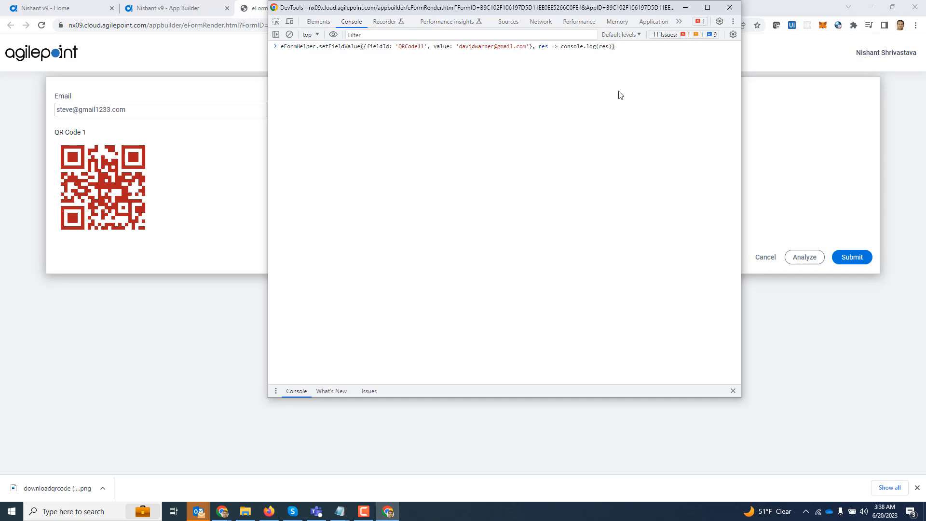
key(Return)
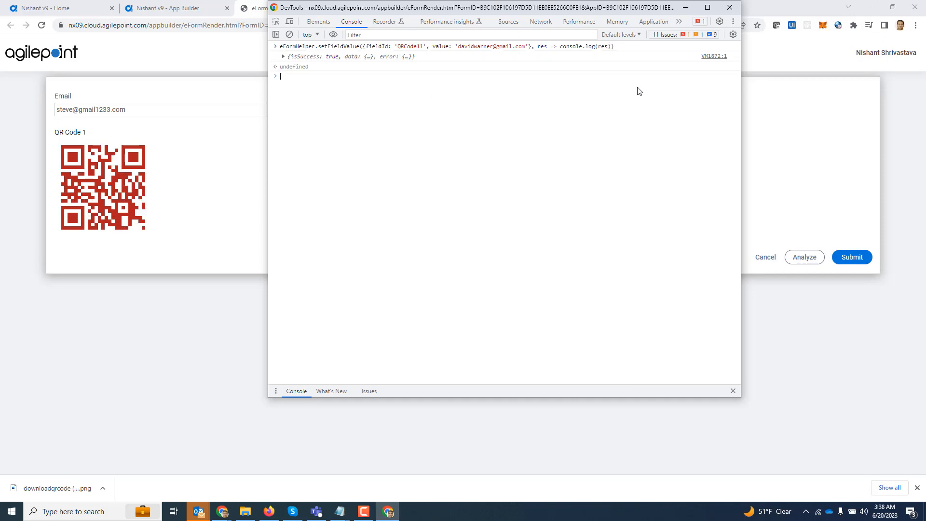
Rerun the setFieldValue command with 123 inserted after gmail in the address
mouse_move(97, 200)
key(Up)
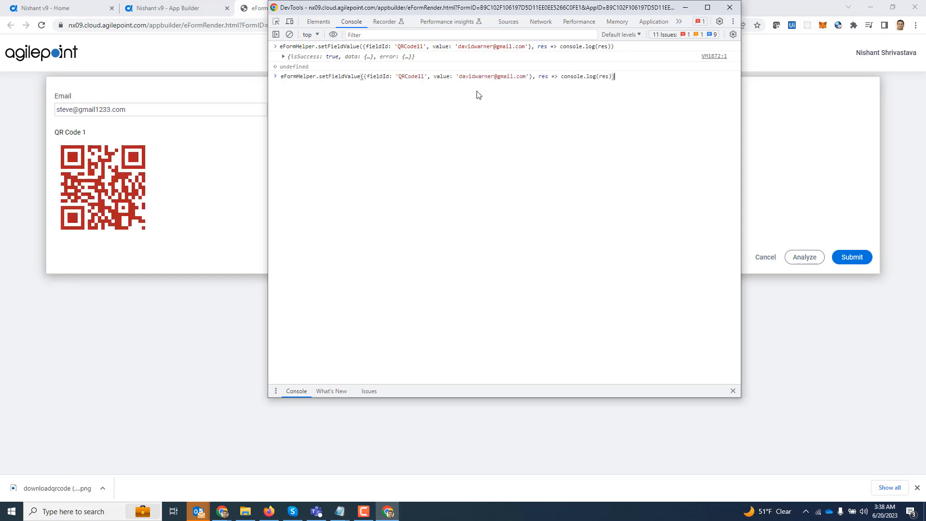
click(514, 76)
text(123)
key(Return)
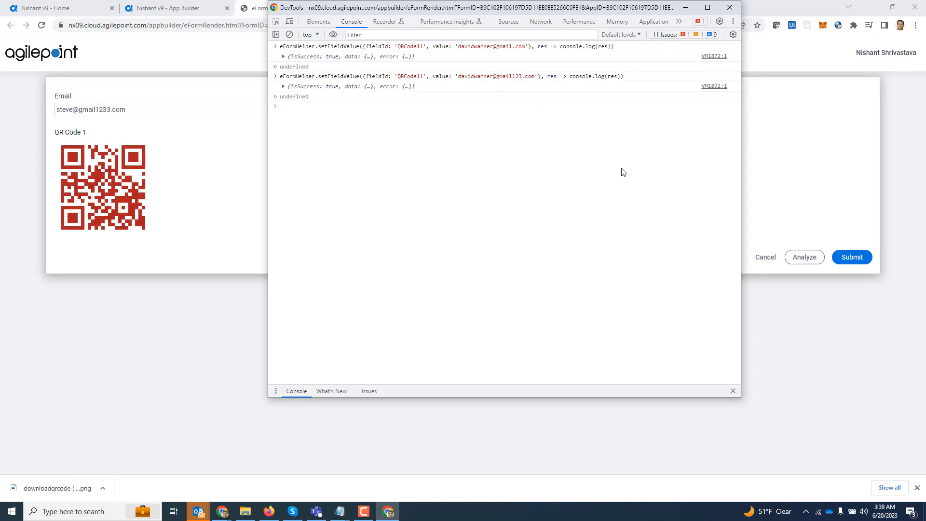